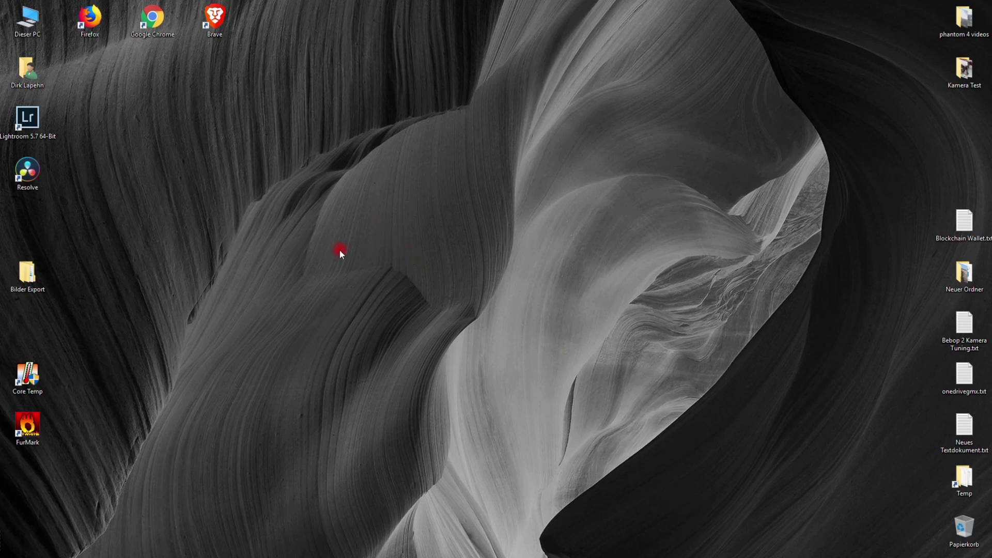
- Mount the 18362.53-X64-DE-HOME.ISO image from the Downloads folder as a virtual DVD drive
double_click(30, 76)
click(406, 143)
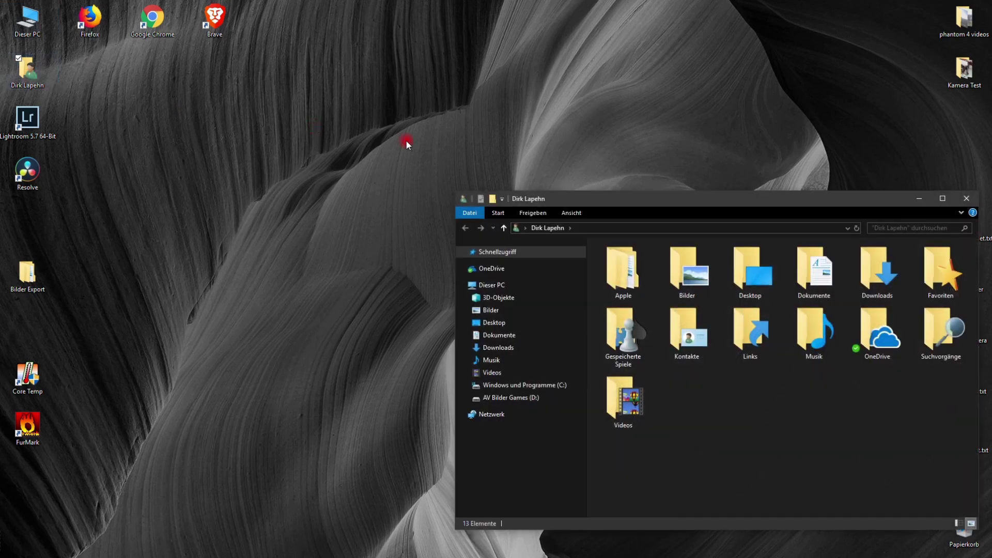
double_click(854, 266)
drag(721, 197, 547, 140)
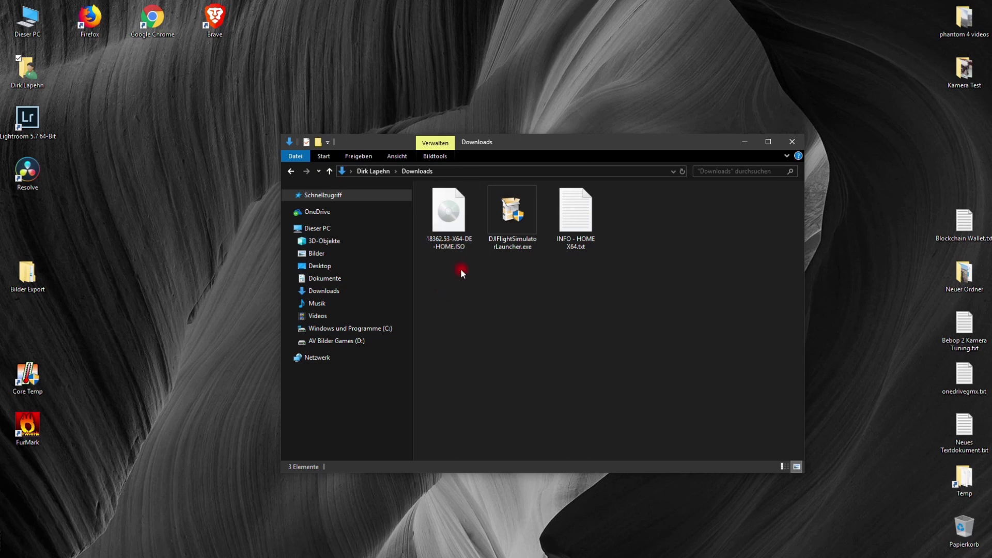
click(447, 223)
right_click(447, 222)
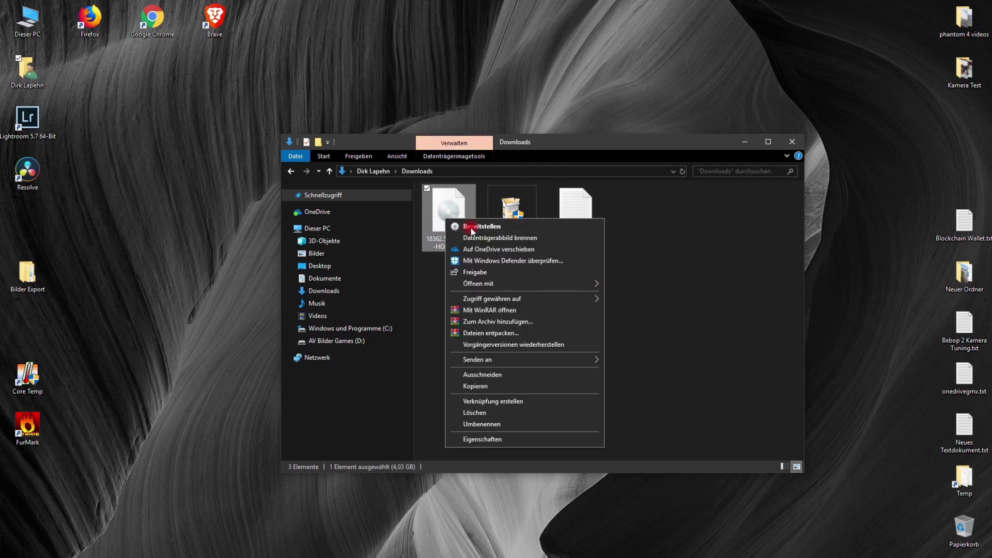
click(471, 228)
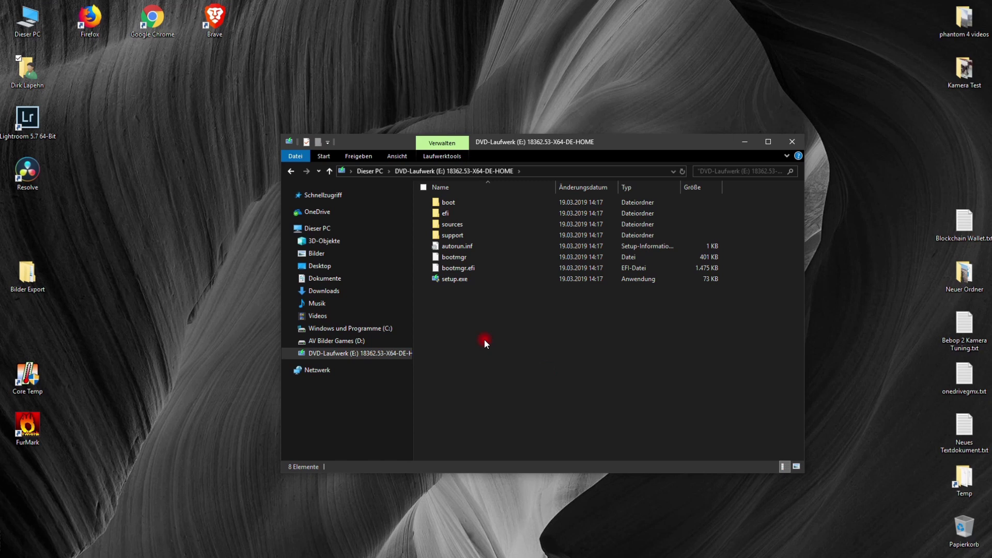
- View the mounted DVD drive in Dieser PC and close that window again
click(45, 21)
double_click(44, 21)
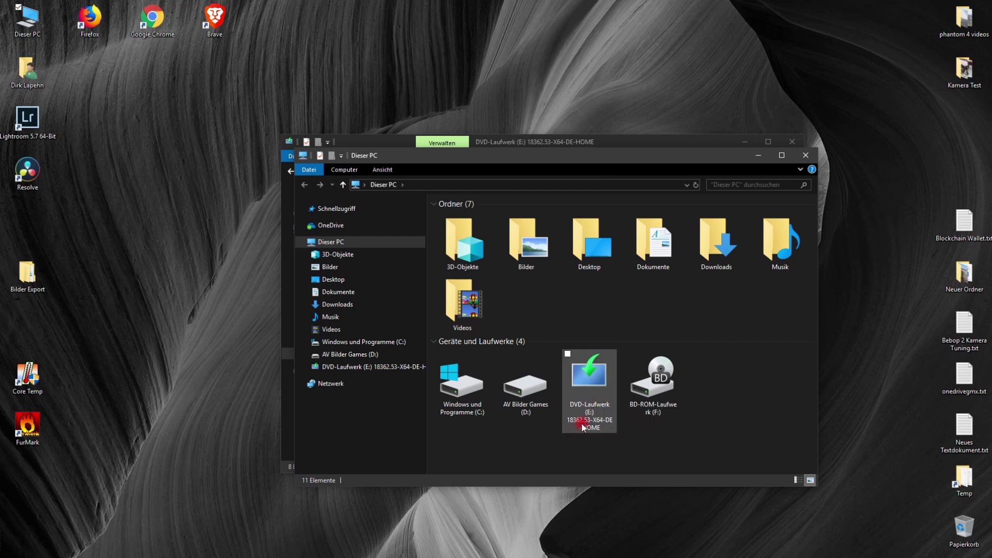
click(806, 155)
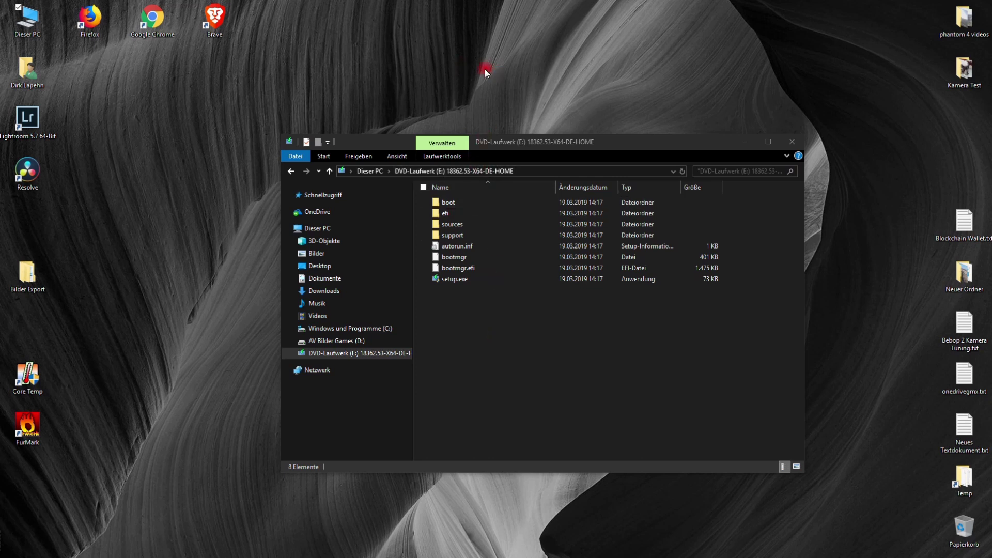
- Open the windows folder on drive AV Bilder Games (D:) in a separate window beside the mounted DVD's files
double_click(26, 20)
click(599, 414)
double_click(537, 408)
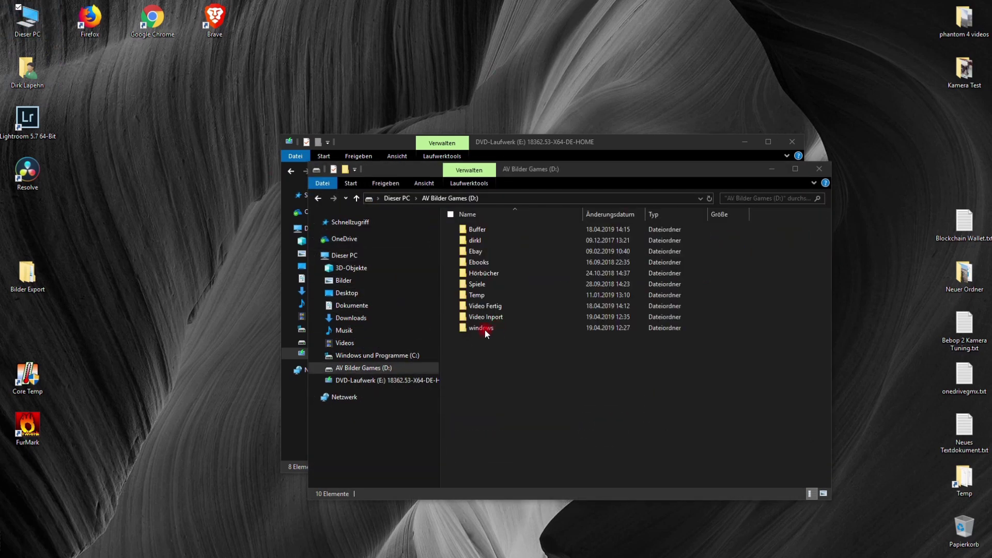
drag(523, 164, 727, 213)
click(686, 374)
drag(687, 373, 485, 323)
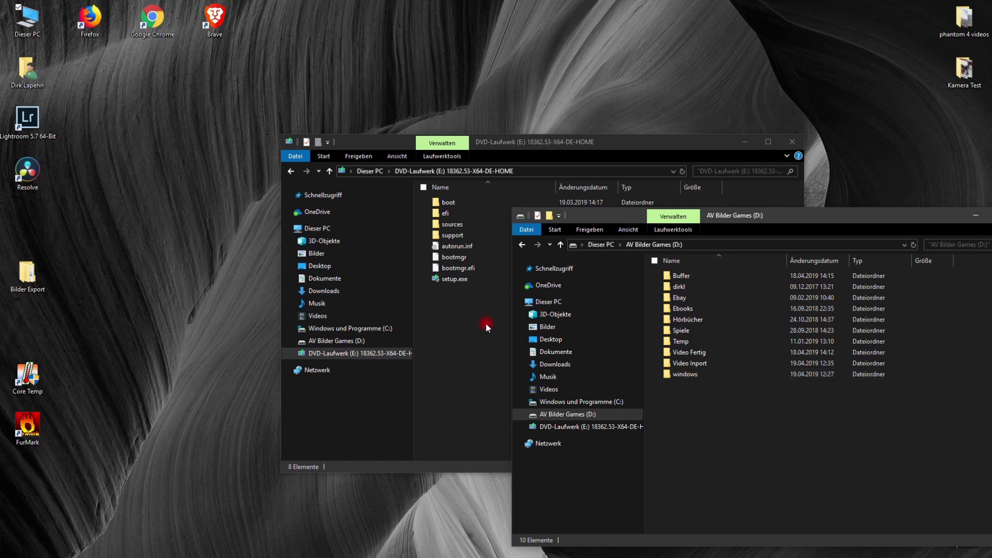
double_click(692, 378)
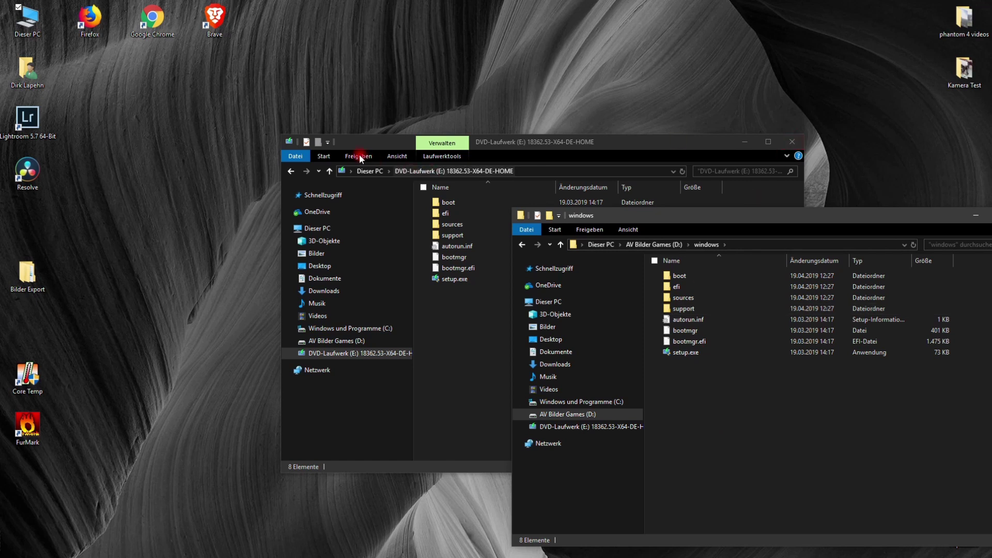
- Eject the virtual DVD drive (E:) from Dieser PC and close that window
click(340, 174)
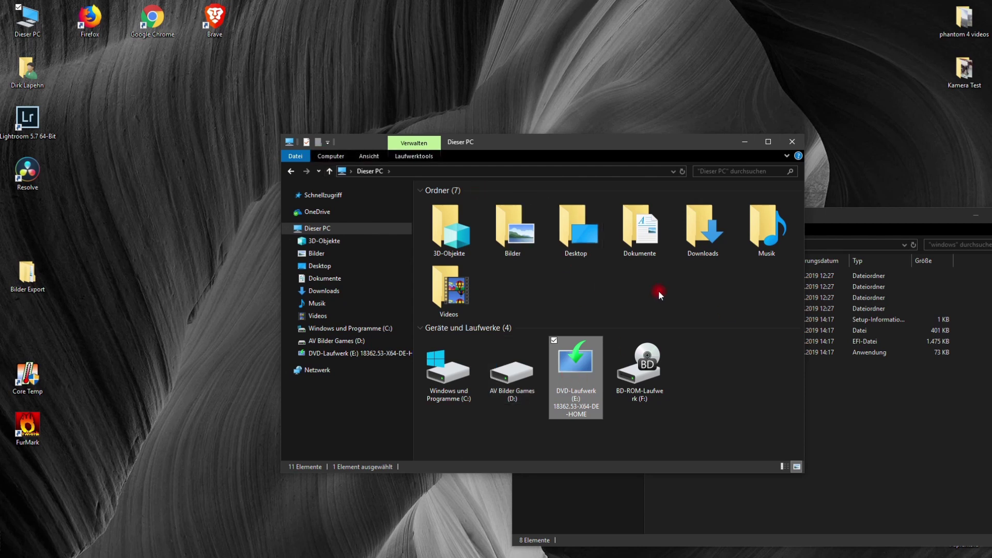
right_click(577, 369)
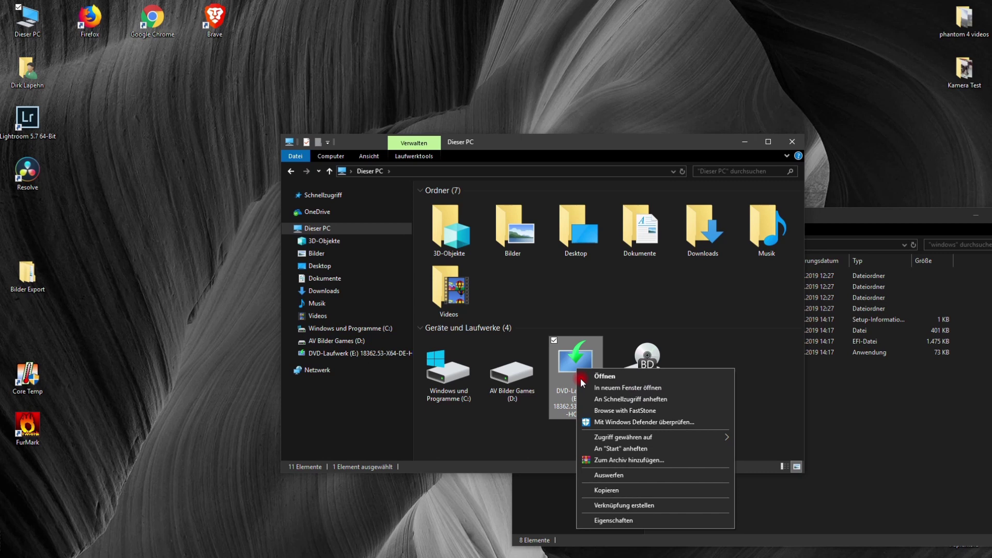
click(632, 478)
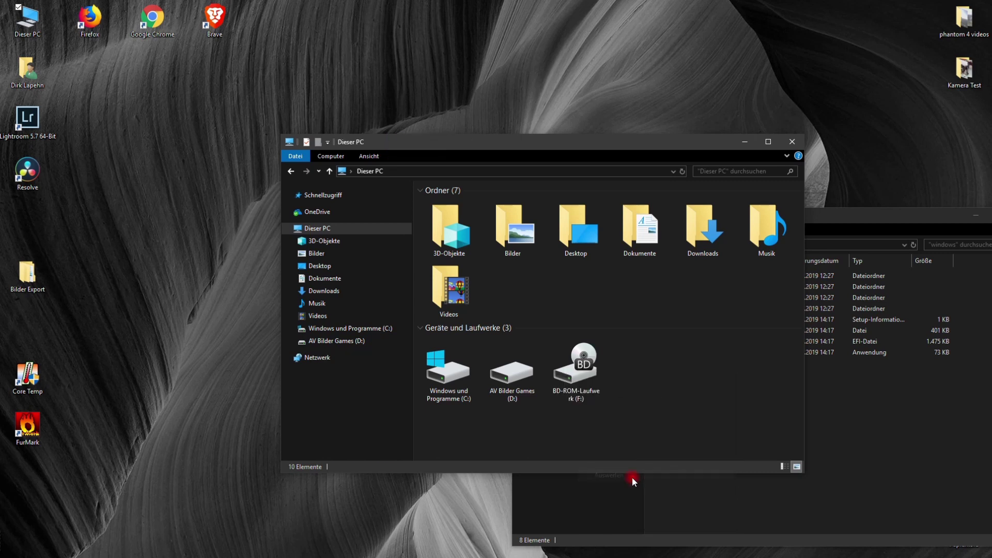
click(793, 142)
- Run setup.exe from the windows folder and continue with downloading updates, drivers and optional features (recommended)
drag(774, 207, 642, 110)
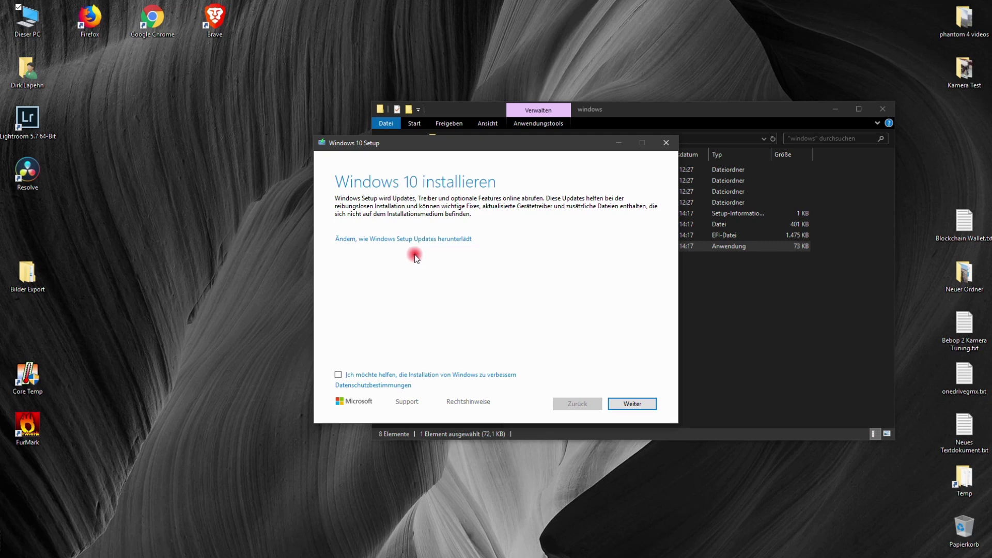
click(414, 240)
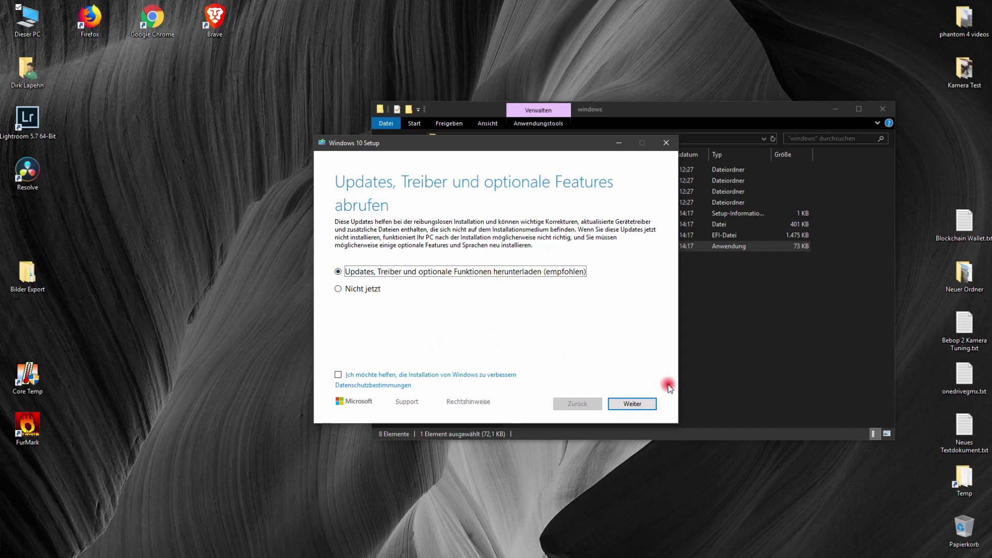
click(639, 403)
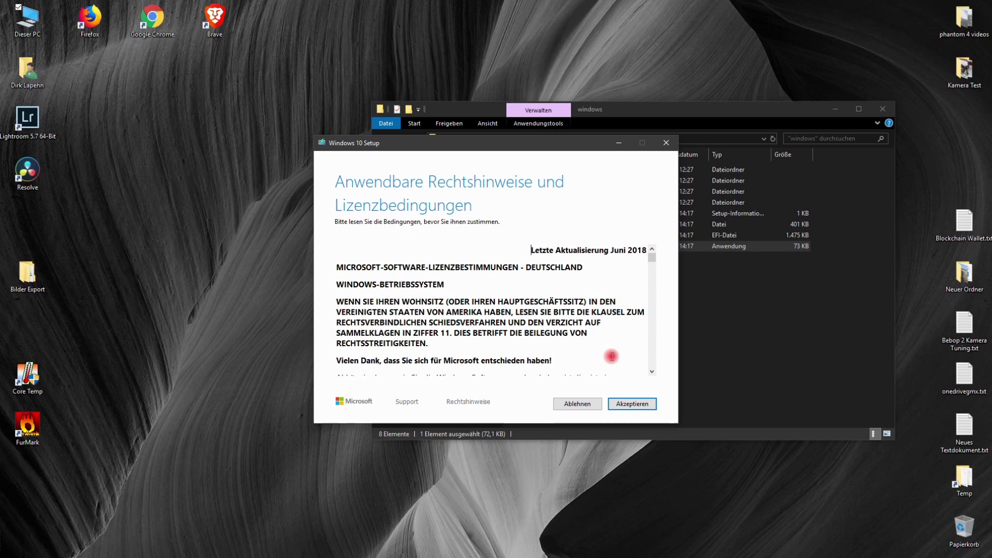
- Accept the licence terms and start installing Windows 10 Home with personal files and apps kept
click(644, 409)
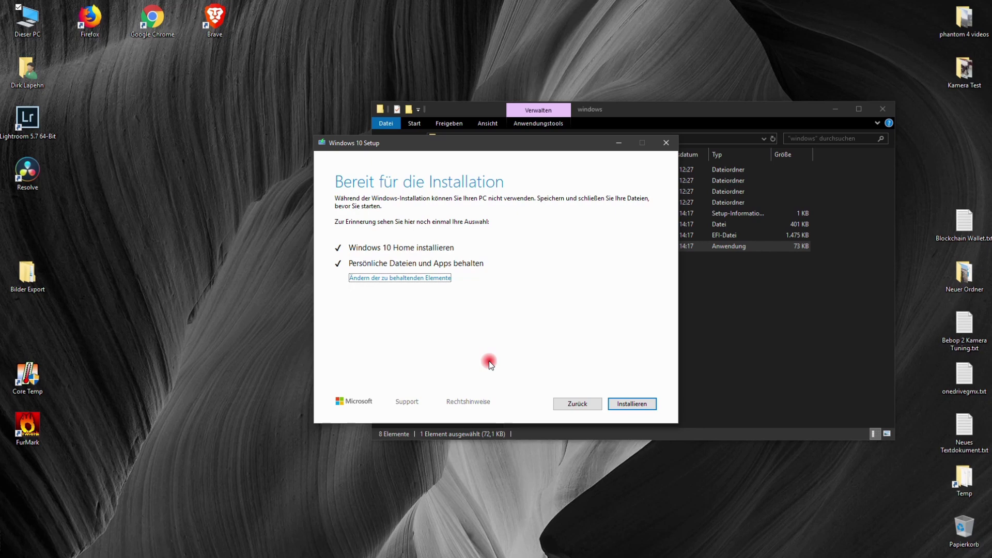
click(635, 405)
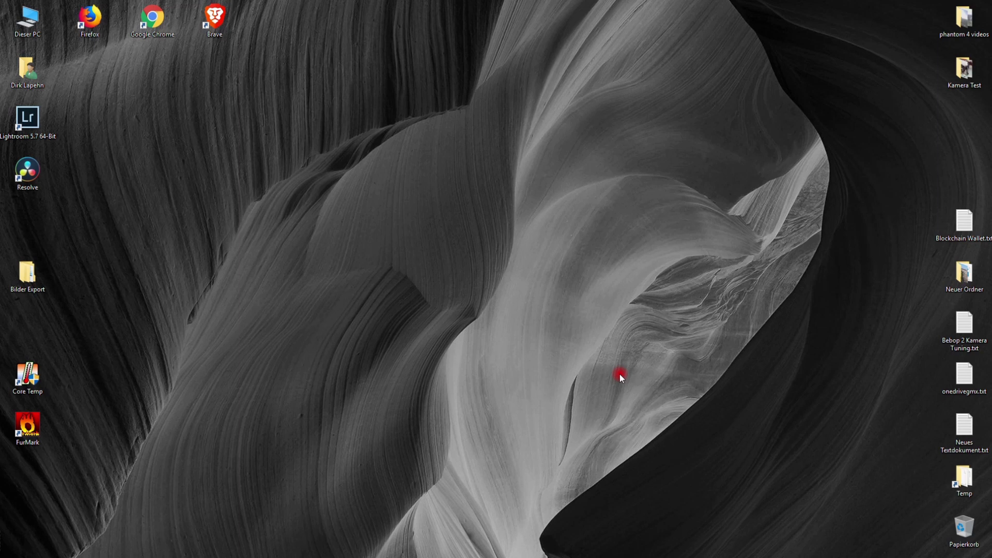
- Pause updates for 7 days in the Windows Update settings and resume them
key(super+i)
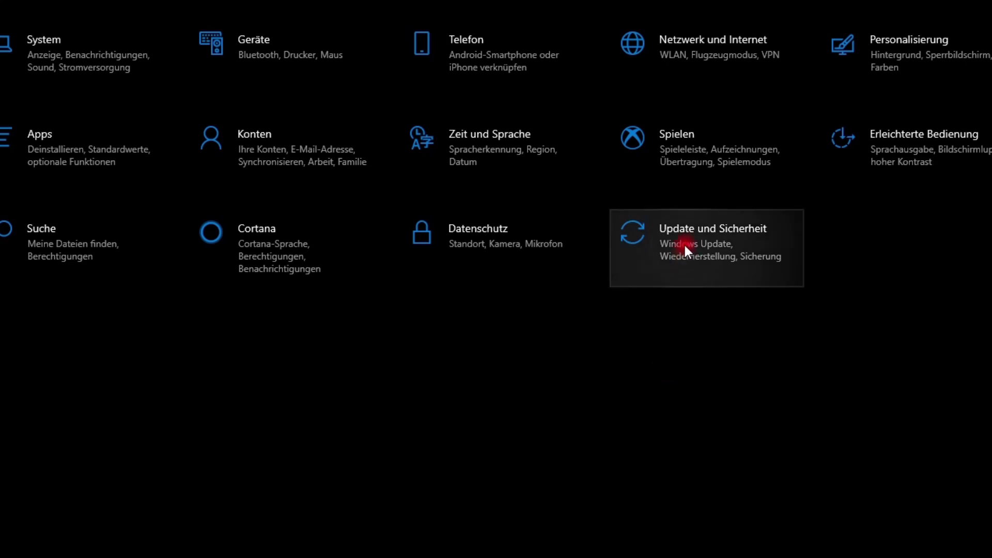
click(684, 243)
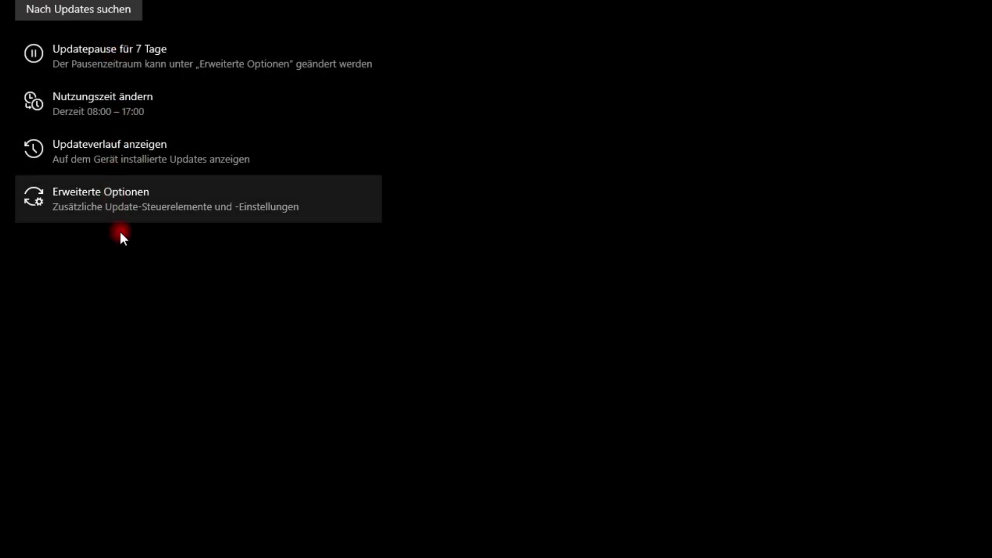
scroll(584, 161, down, 2)
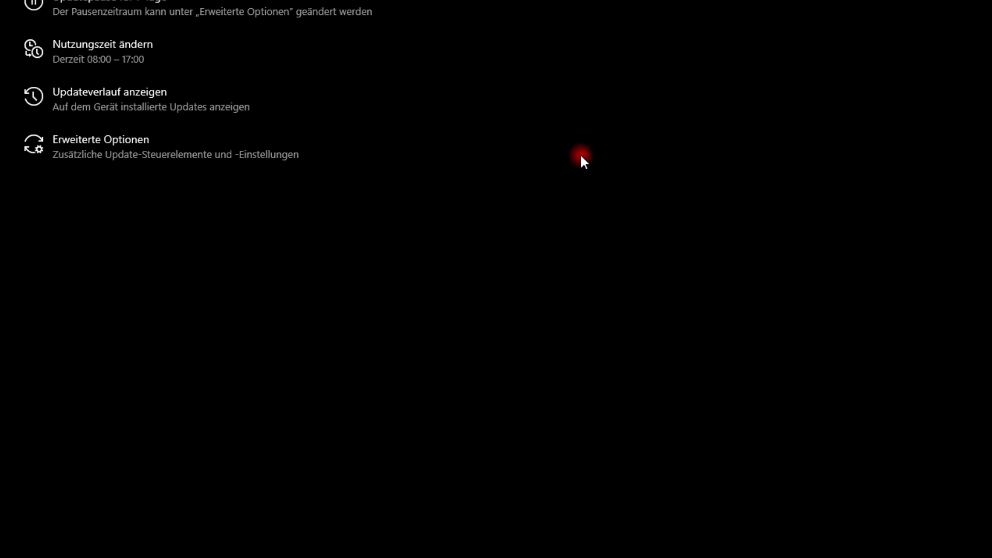
scroll(581, 156, up, 2)
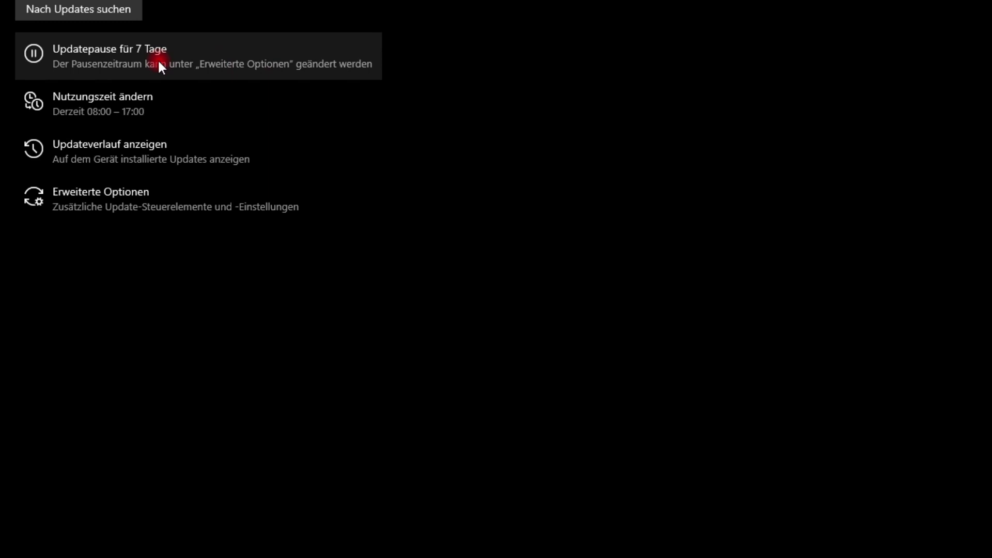
click(124, 57)
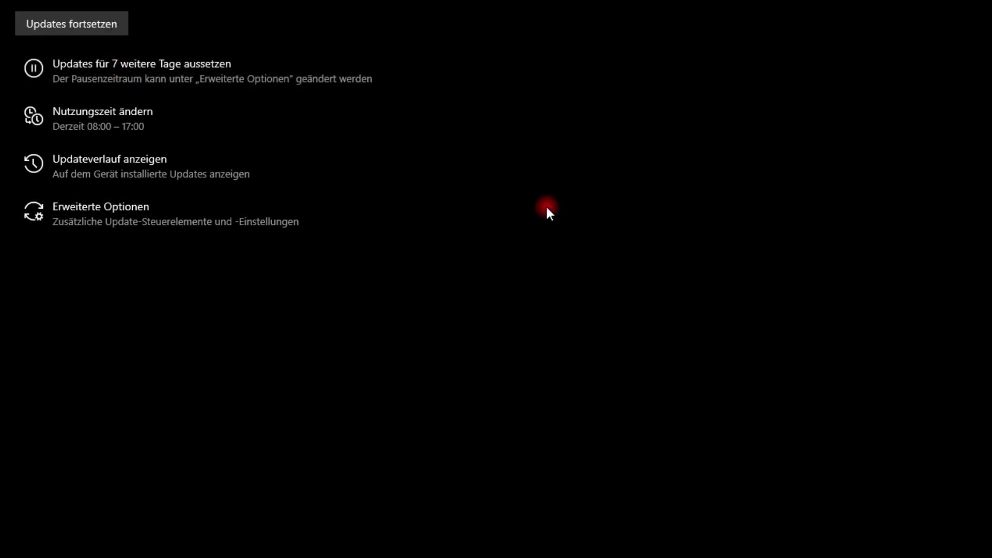
click(98, 25)
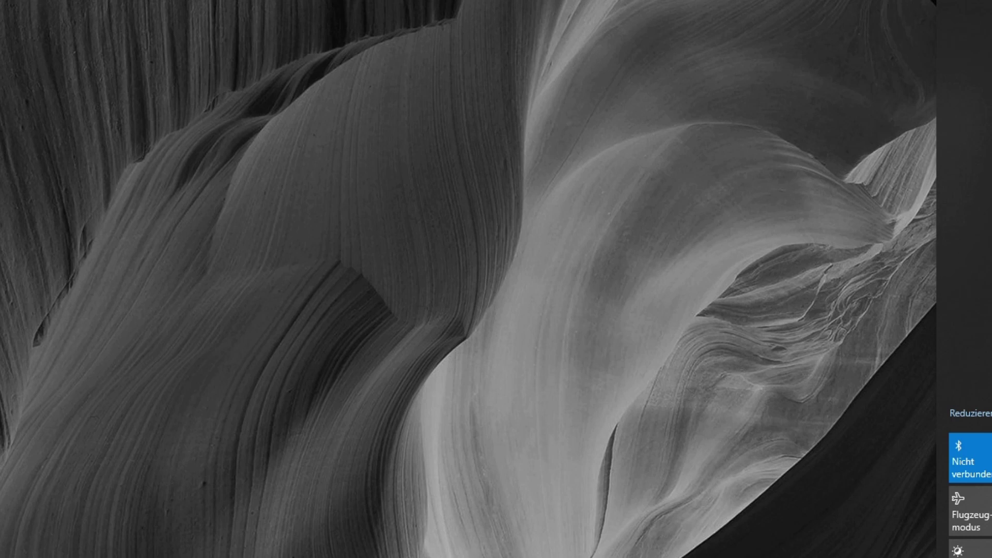
- Collapse the quick action tiles in the notification center
click(966, 412)
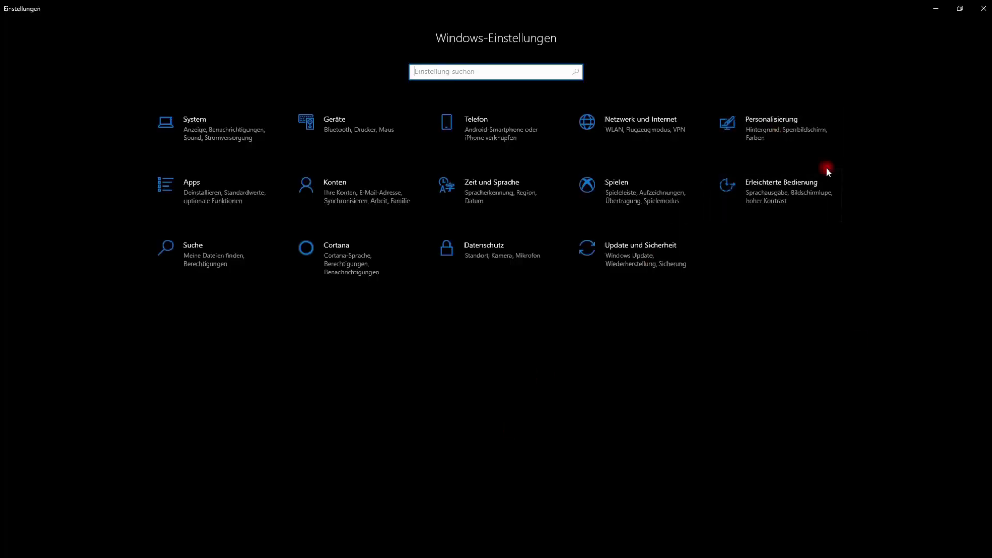
- Set the Windows colour mode to Hell in the Farben section of the personalisation settings
click(777, 128)
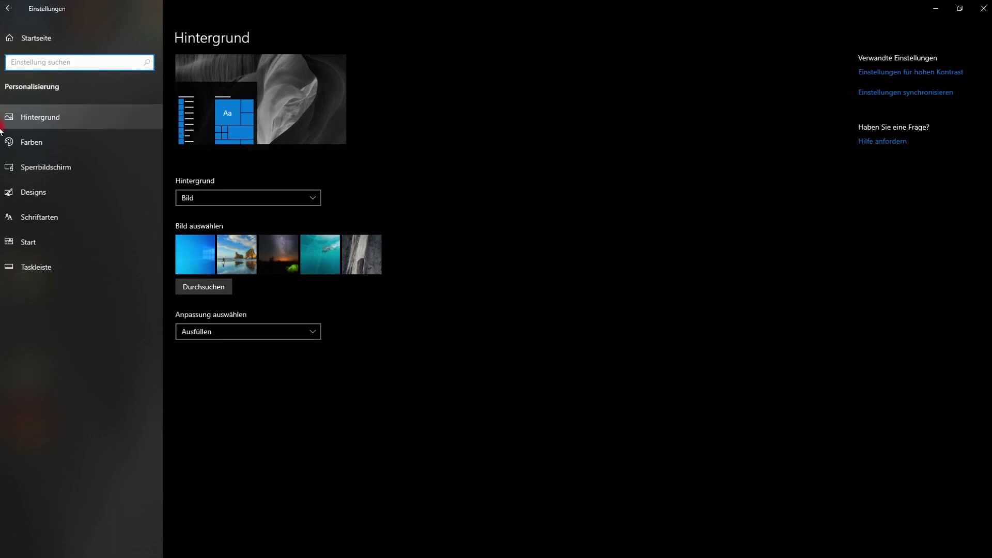
click(28, 151)
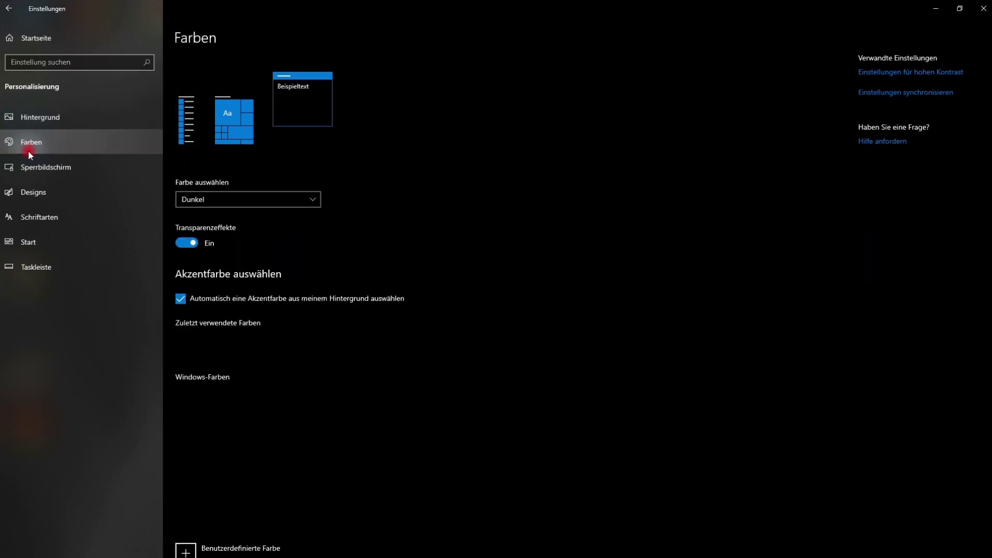
click(312, 200)
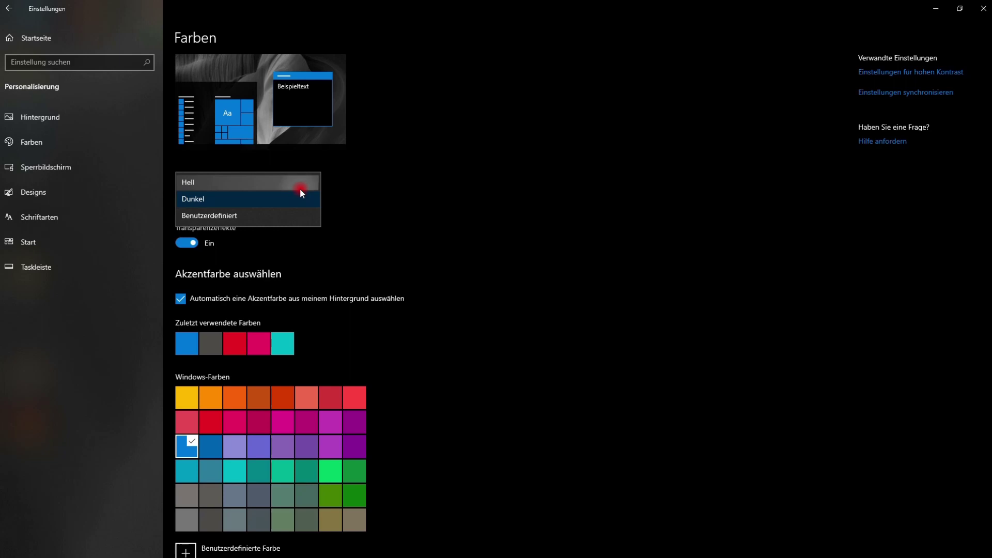
click(300, 188)
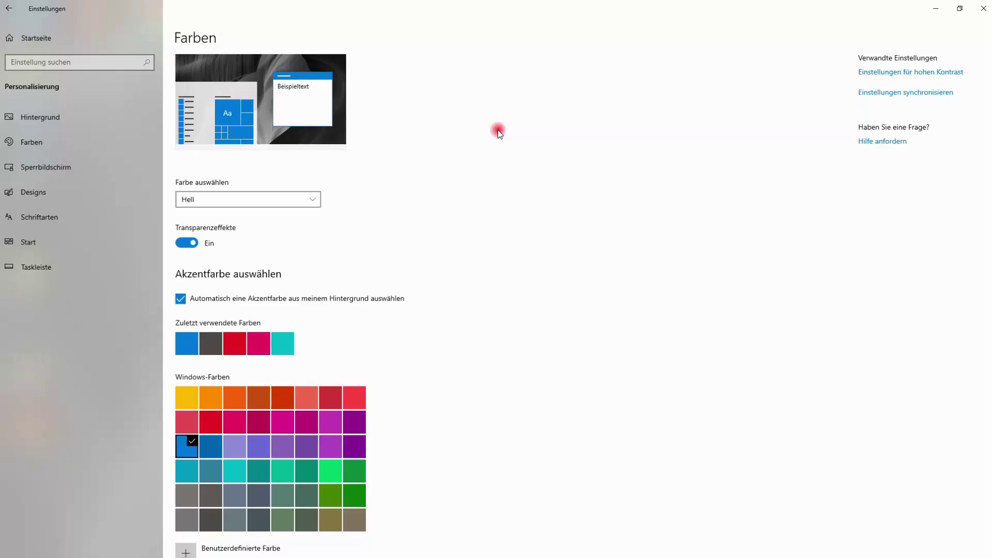
- Examine how the light colour mode looks on the taskbar, the notification center and the Start screen
click(932, 6)
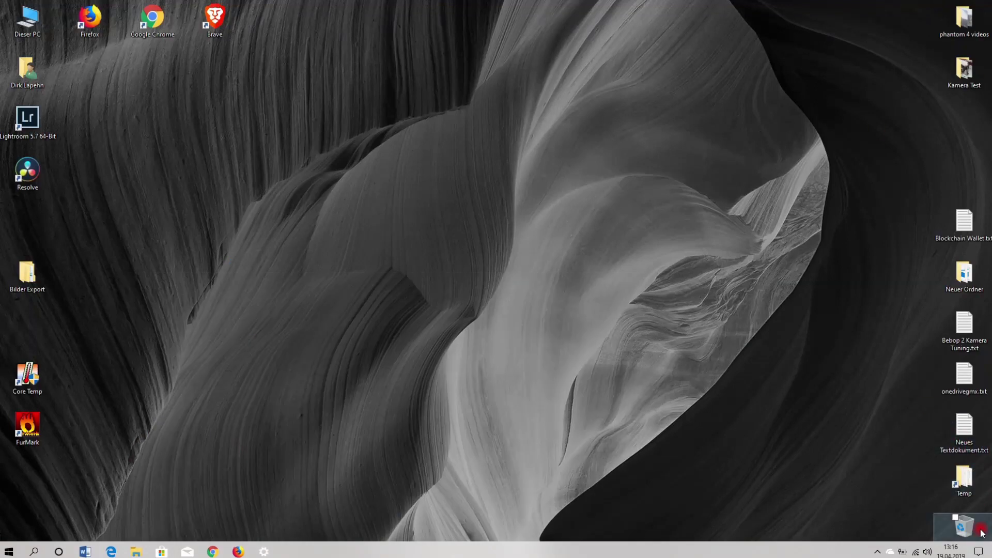
click(978, 552)
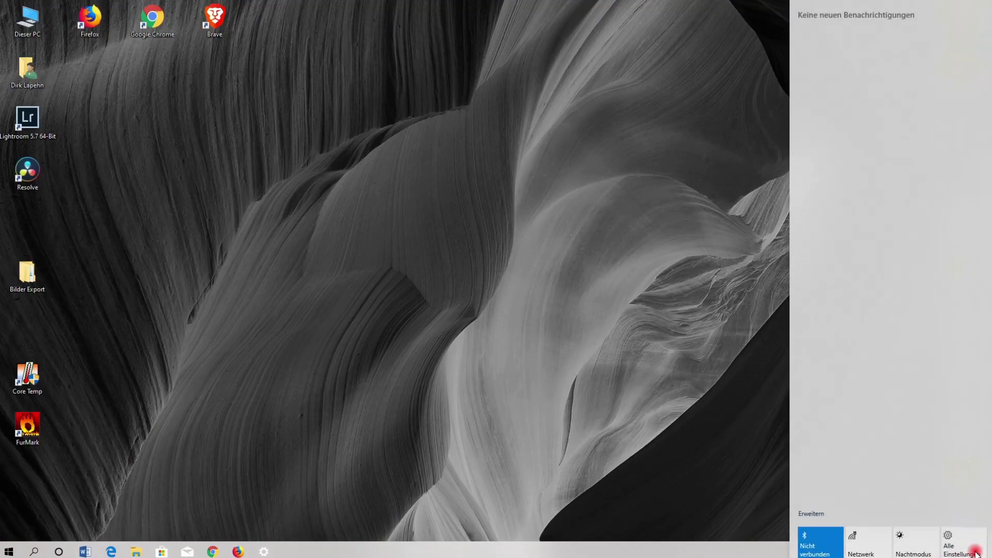
click(550, 523)
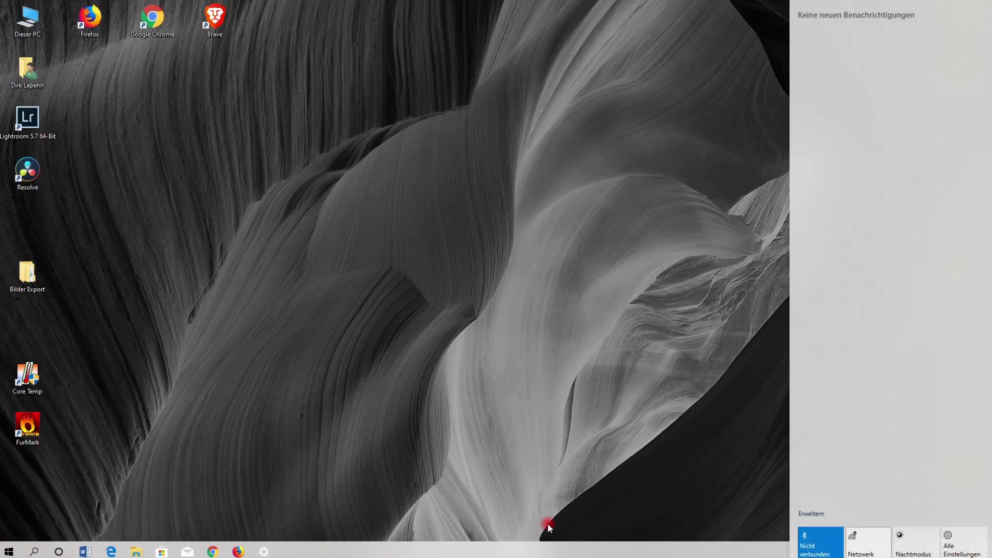
key(super)
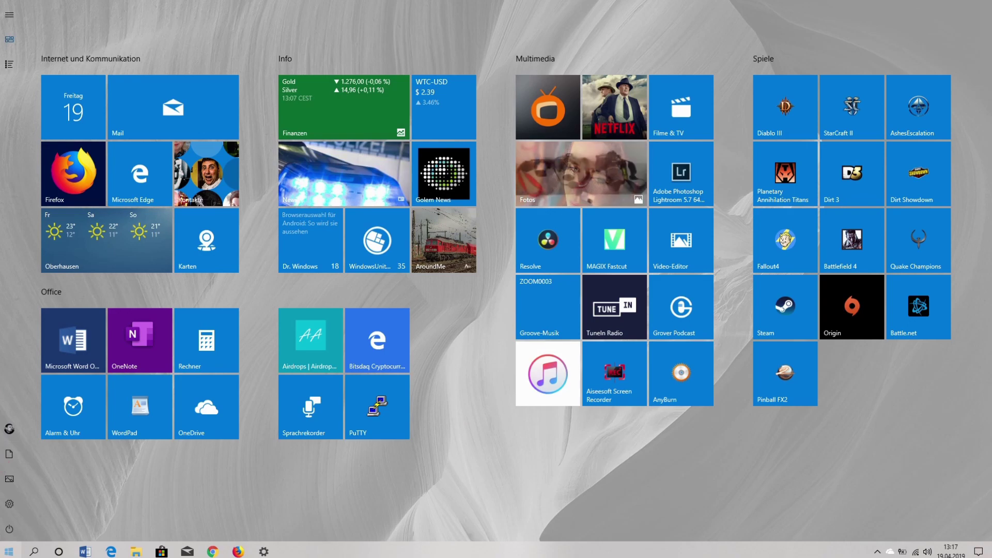
click(9, 552)
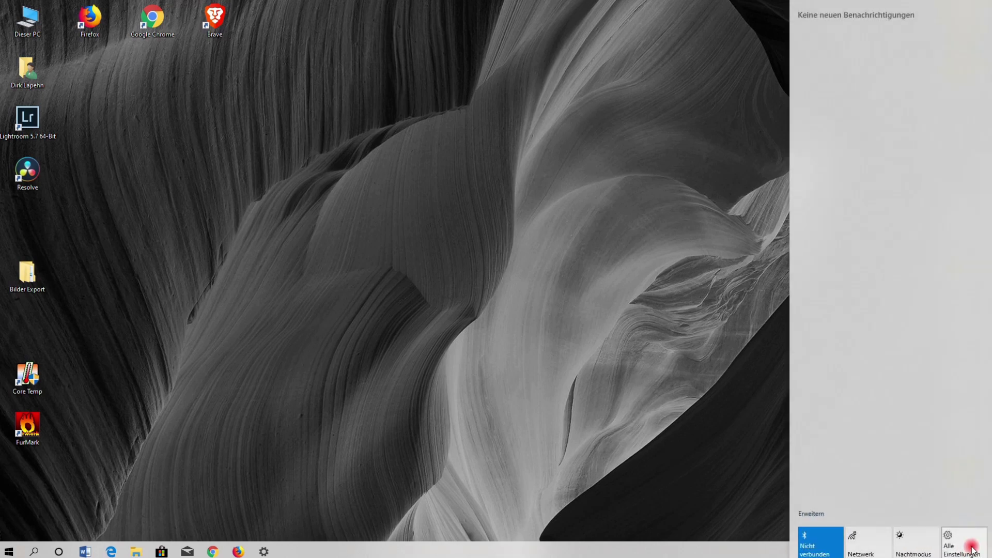
- Set the Windows colour mode to Dunkel in the Farben personalisation settings and close the settings
click(982, 551)
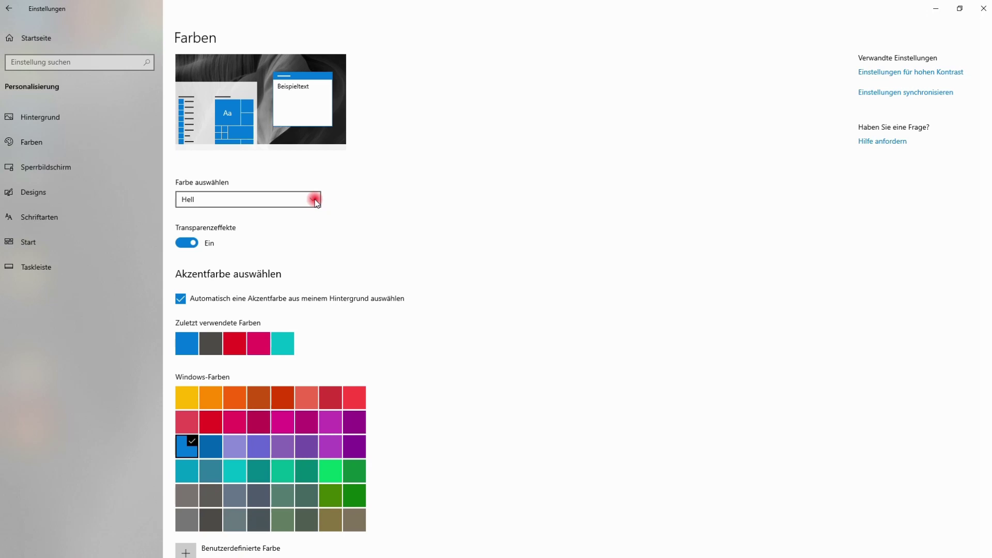
click(316, 202)
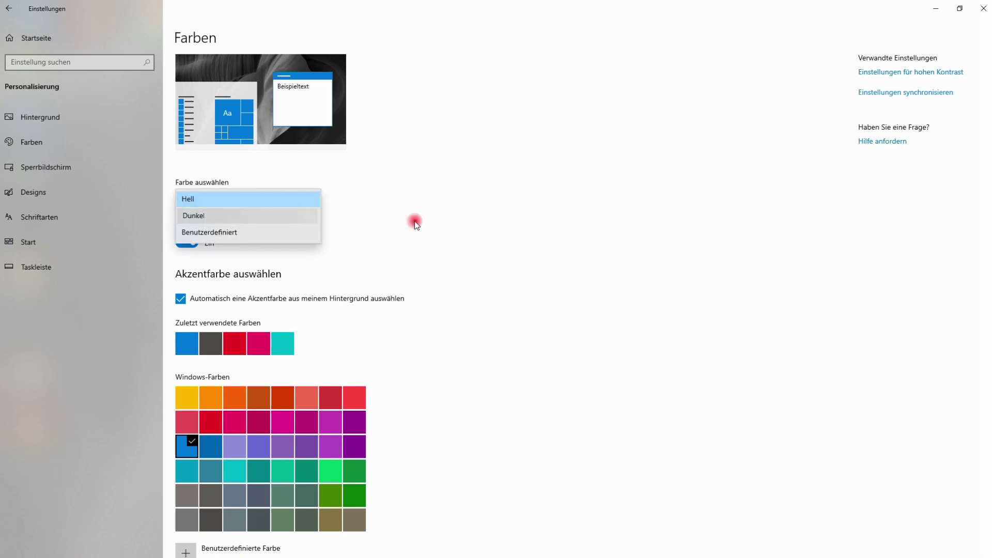
key(Return)
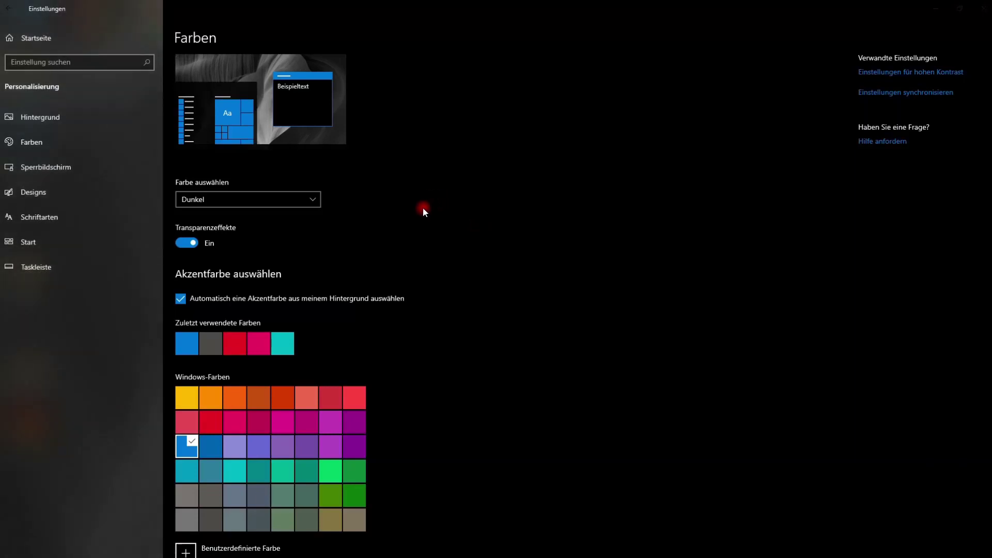
click(984, 8)
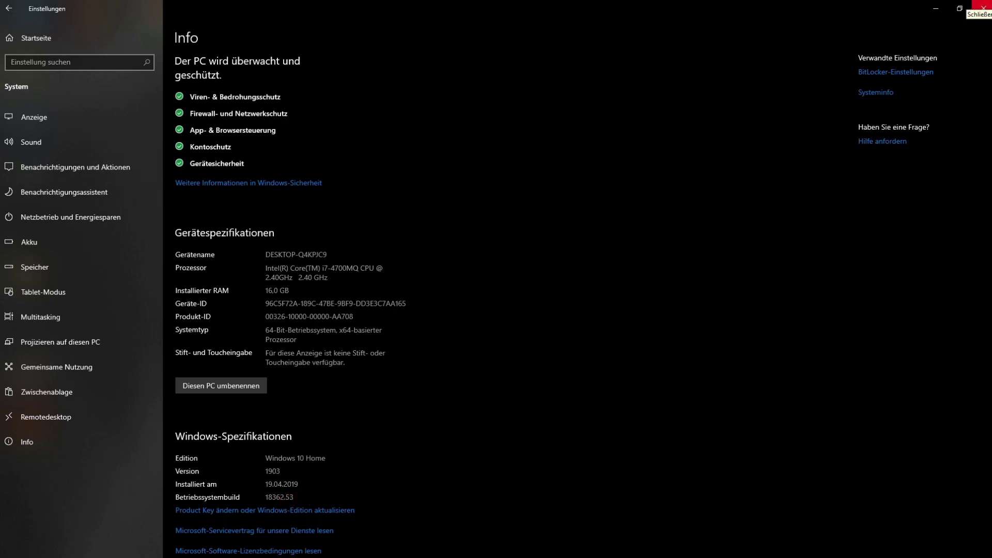
click(982, 7)
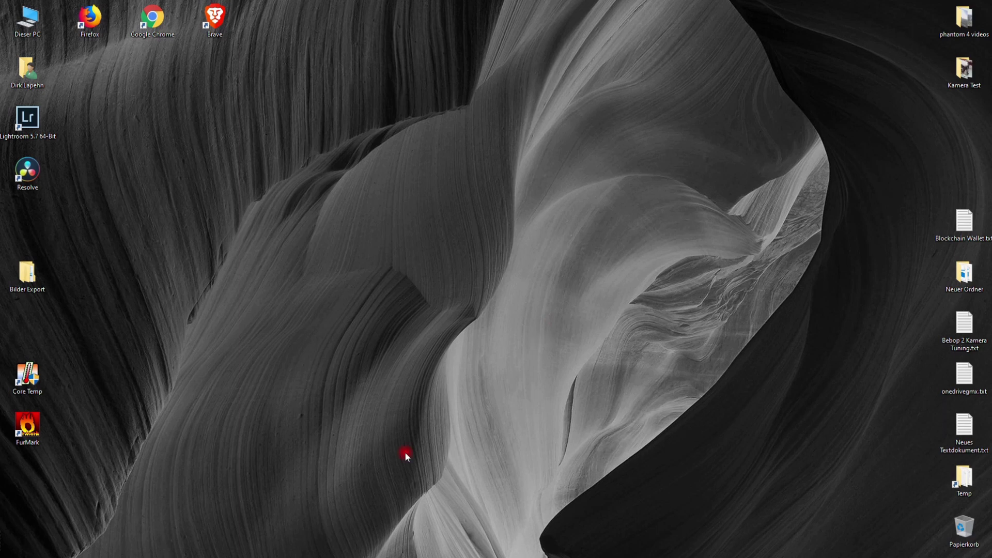
- Open Cortana on its own, separately from the Windows search, and close it again
mouse_move(243, 556)
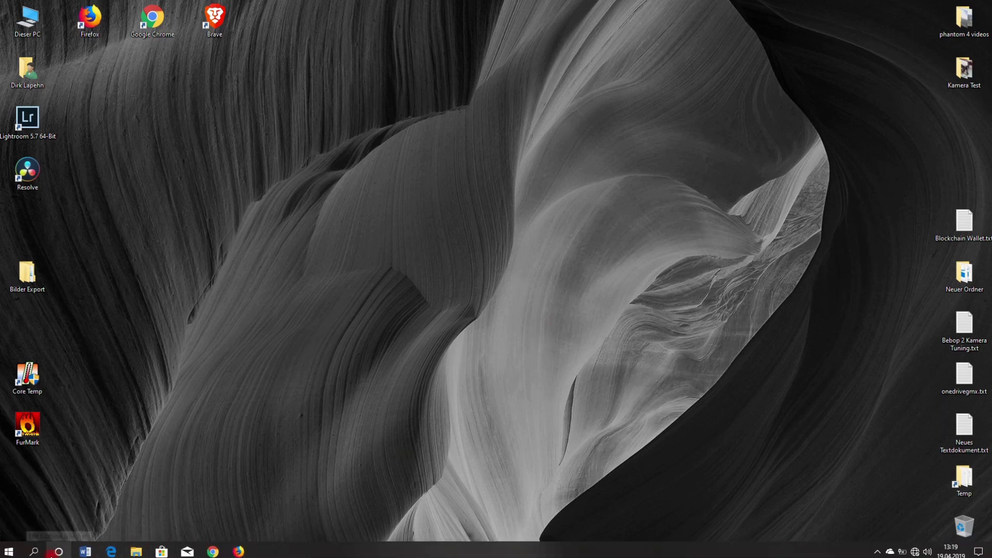
click(57, 552)
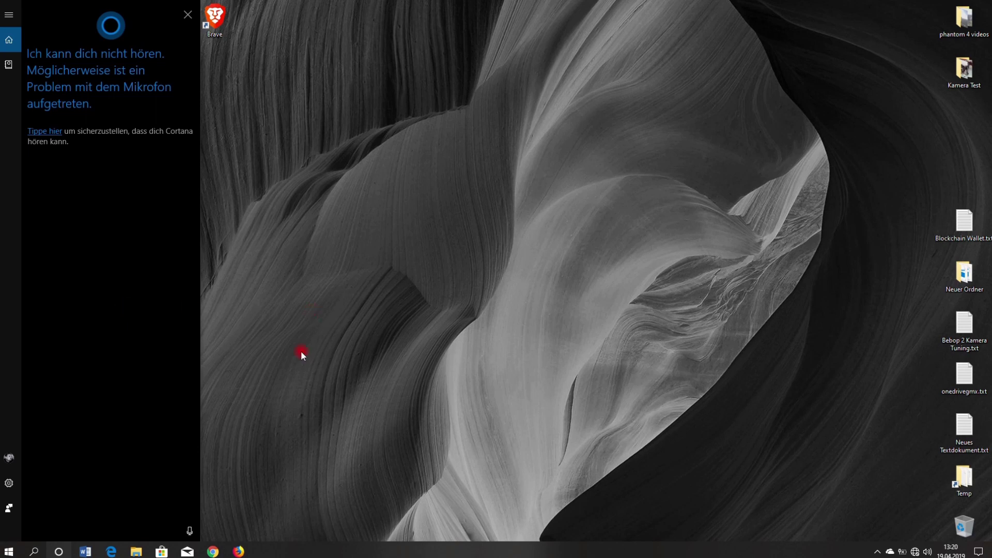
click(193, 21)
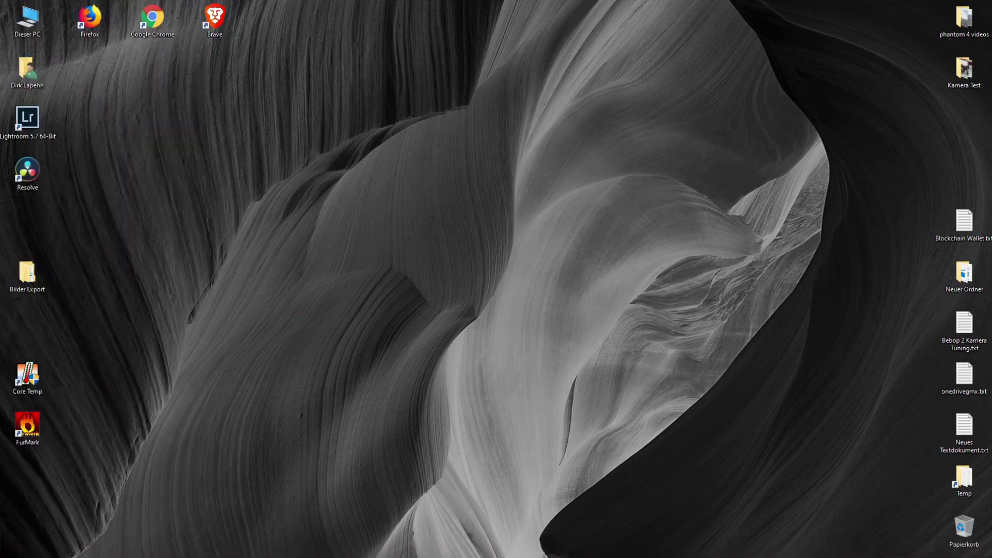
- Open the Windows search and go to its Sucheinstellungen
click(39, 553)
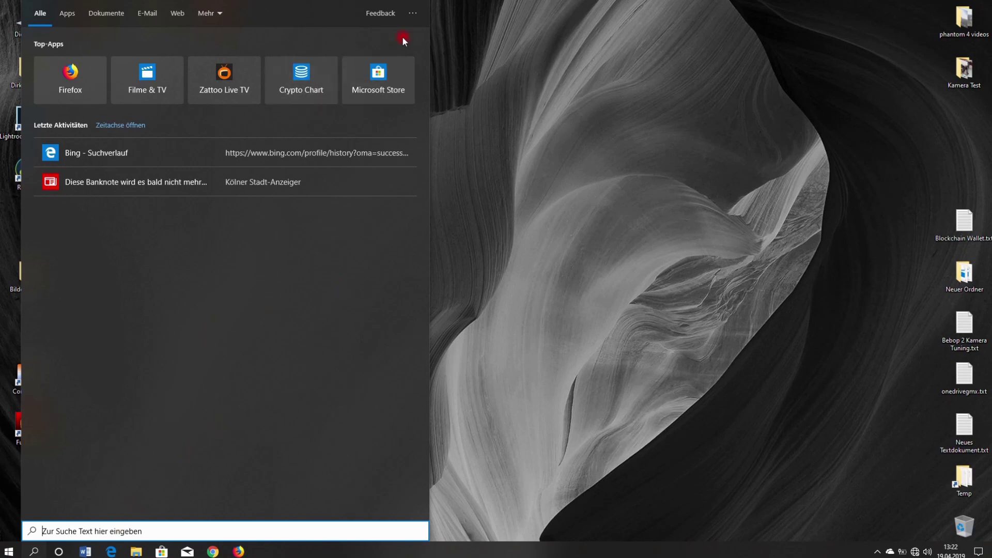
click(413, 12)
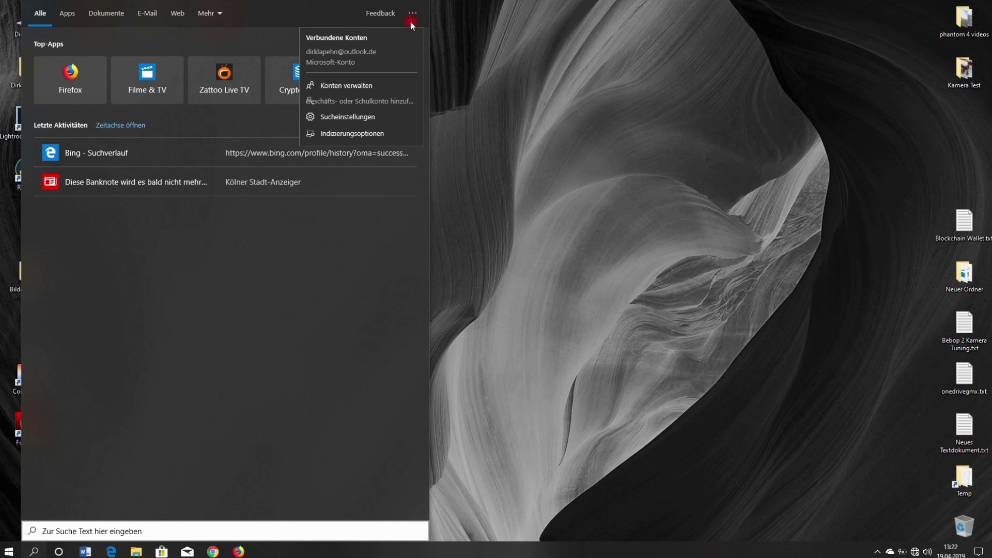
click(383, 118)
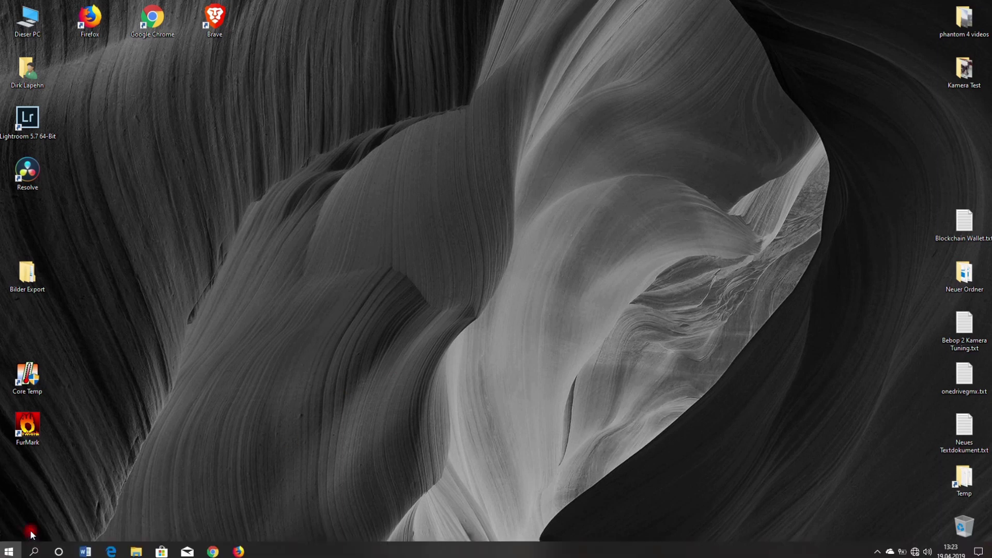
- Compare the options offered for the Mail and Karten tiles on the Start screen, including the further options for Karten, and close Start
click(10, 549)
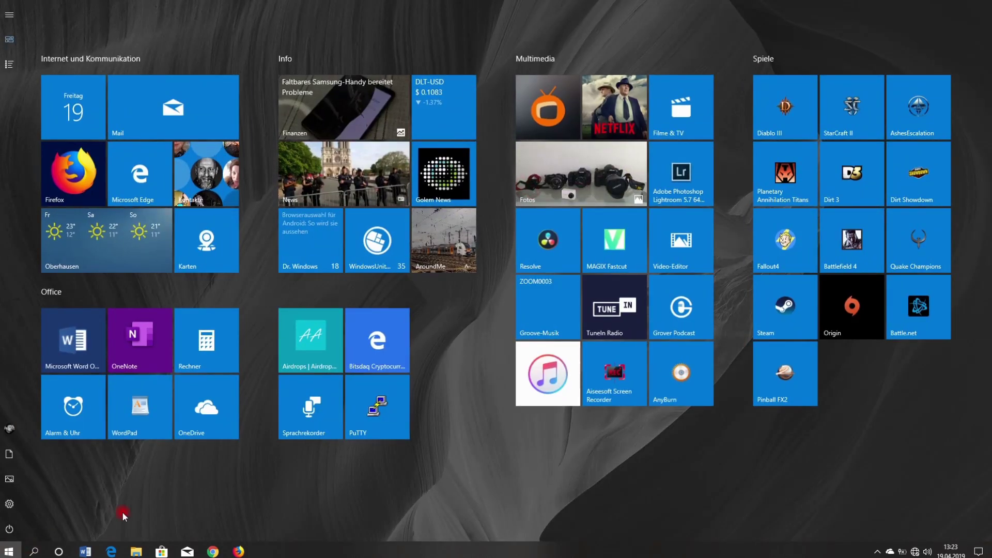
right_click(182, 117)
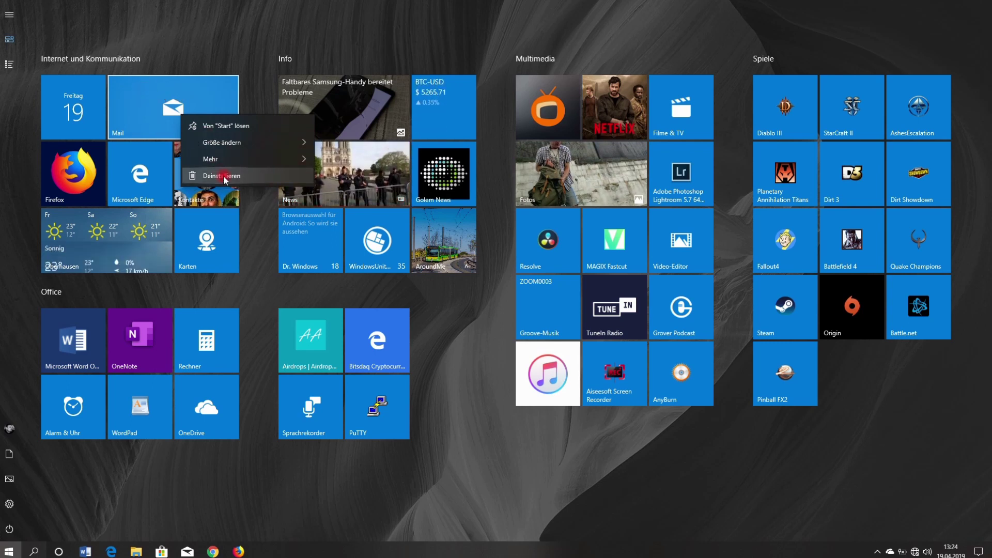
click(184, 10)
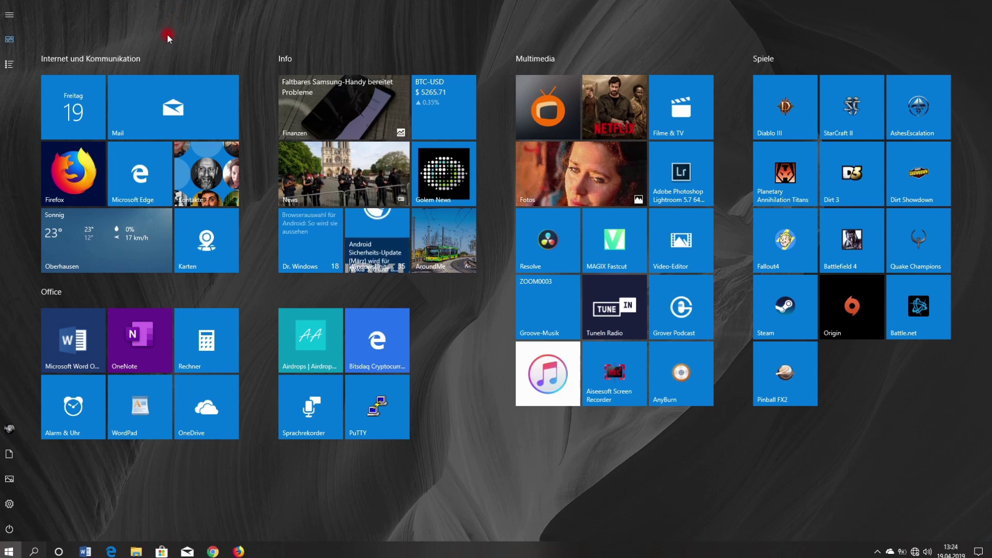
right_click(202, 218)
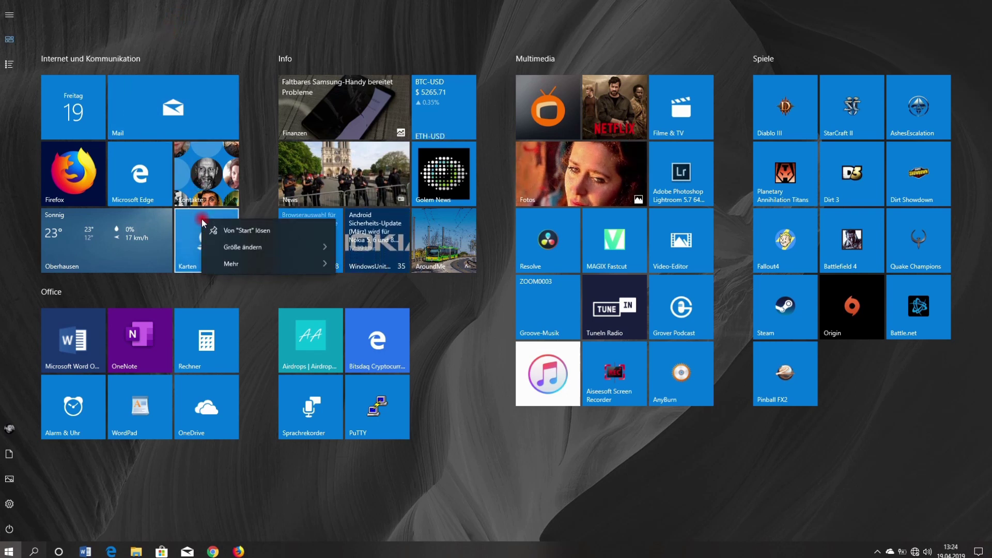
mouse_move(229, 264)
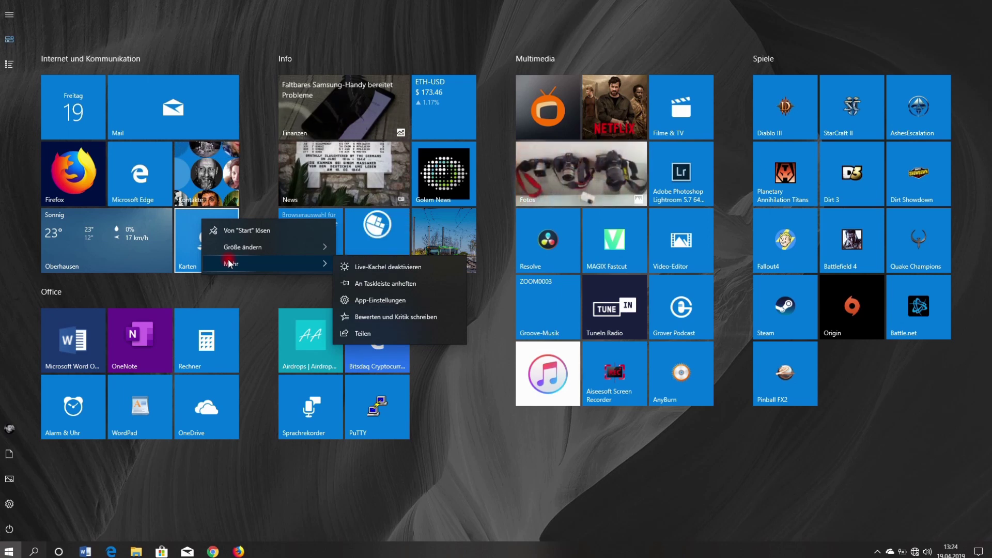
click(293, 486)
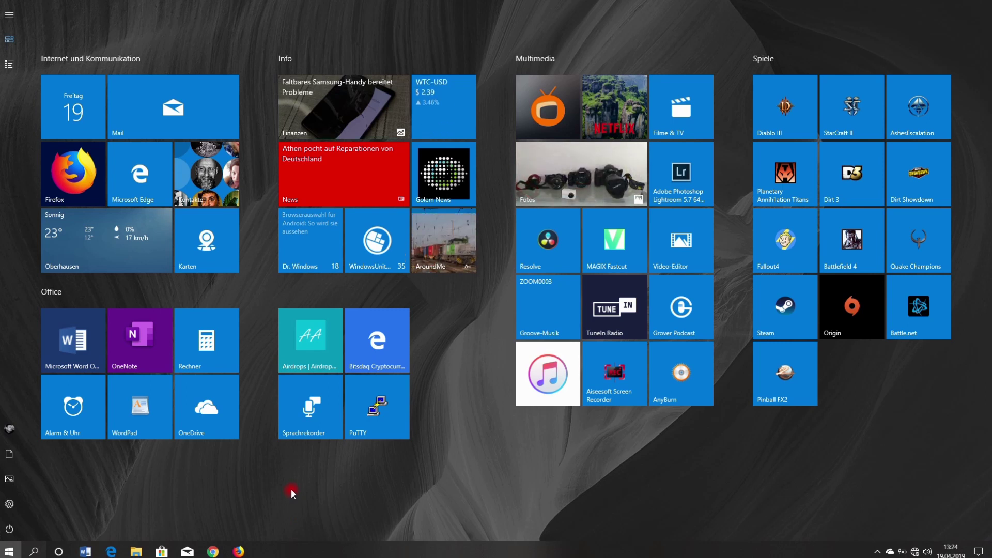
click(291, 489)
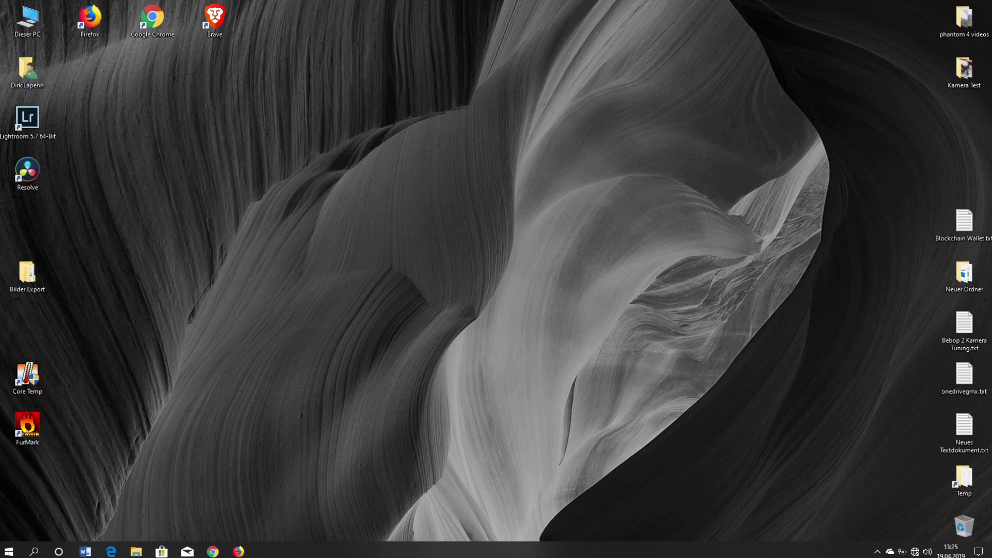
- Set Leistung as the default tab of the Task-Manager and close it
right_click(360, 554)
click(395, 504)
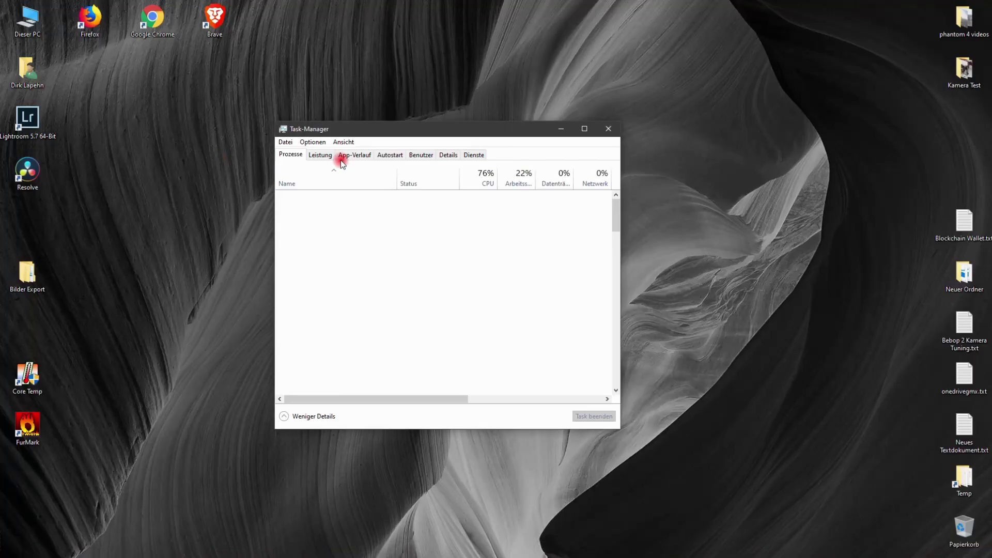
click(314, 143)
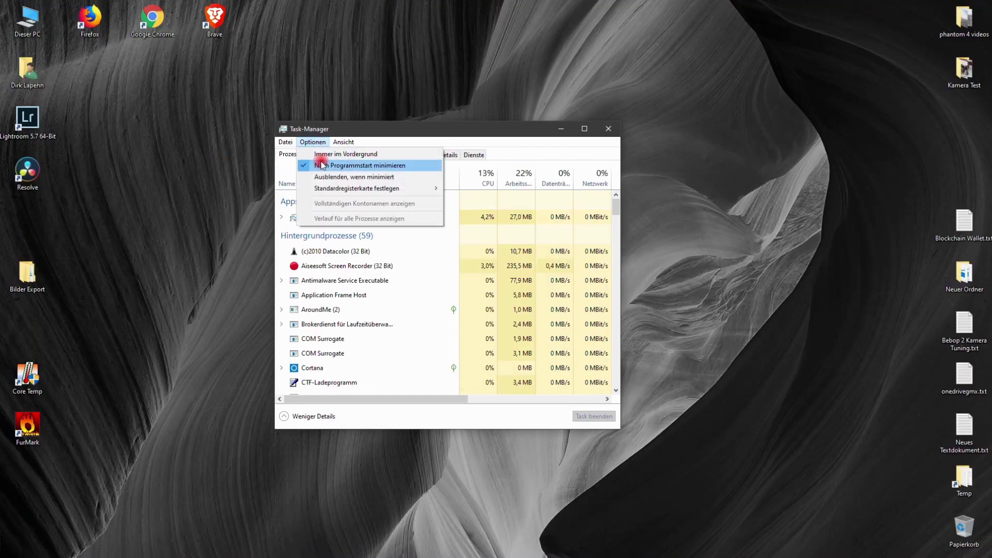
mouse_move(388, 190)
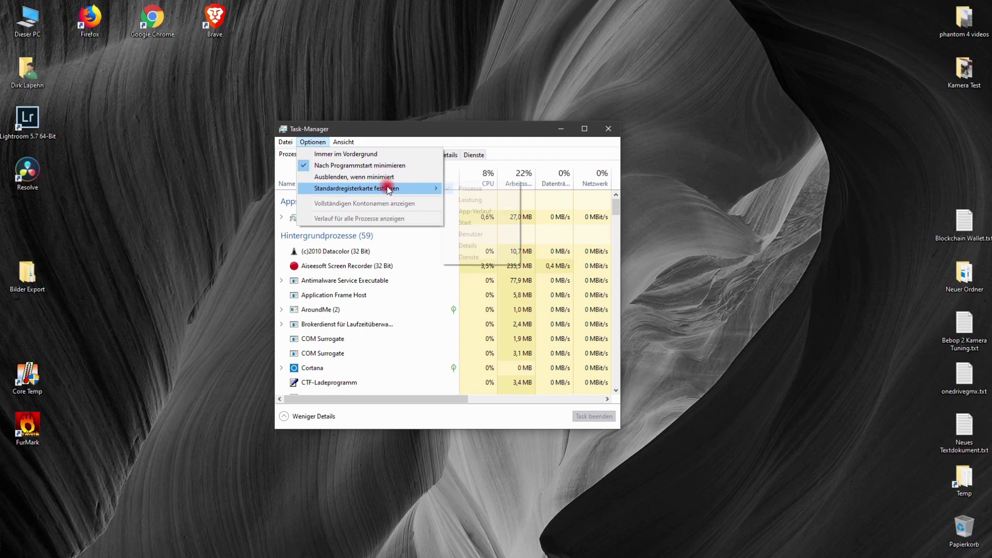
click(495, 201)
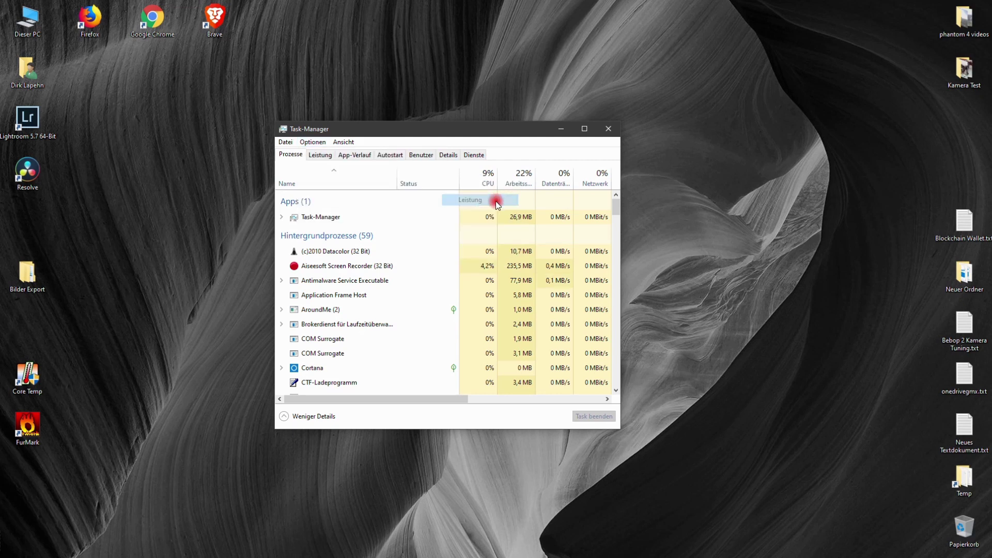
click(609, 129)
- Reopen the Task-Manager to check which tab it starts on, and close it
right_click(323, 551)
click(368, 517)
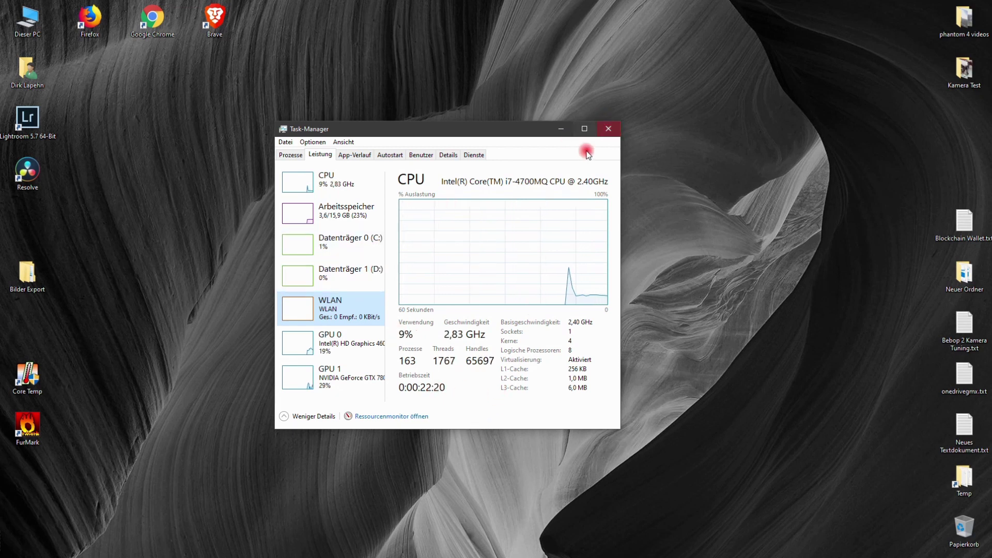
click(612, 127)
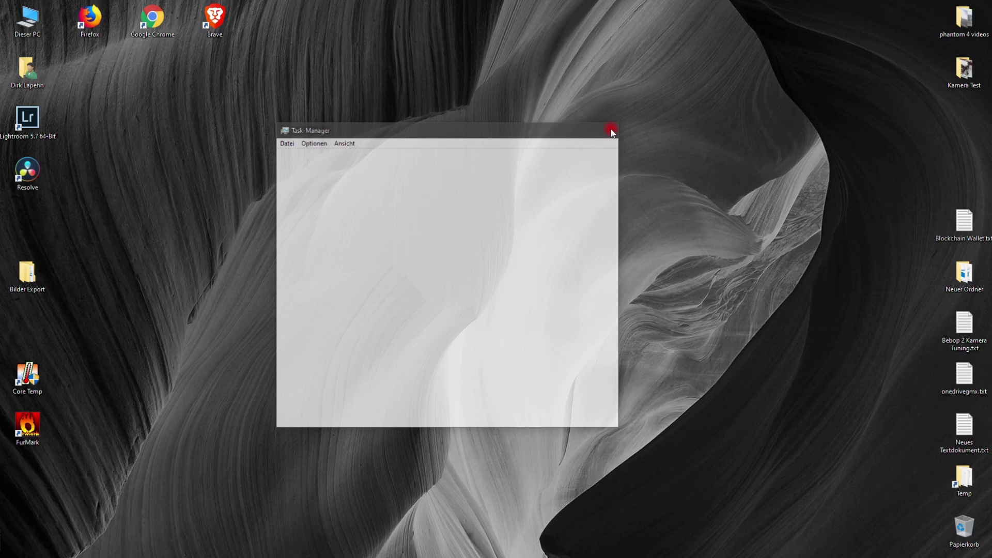
click(611, 131)
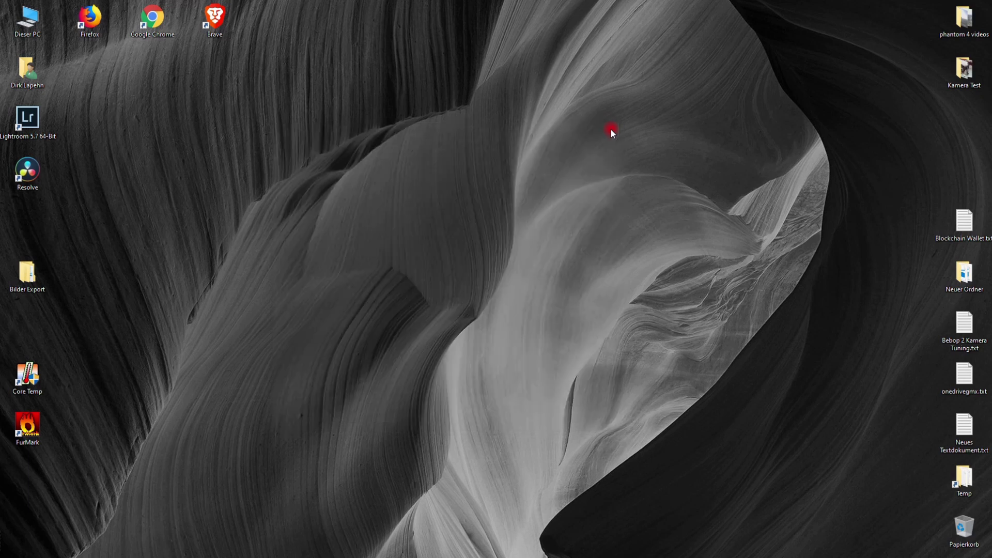